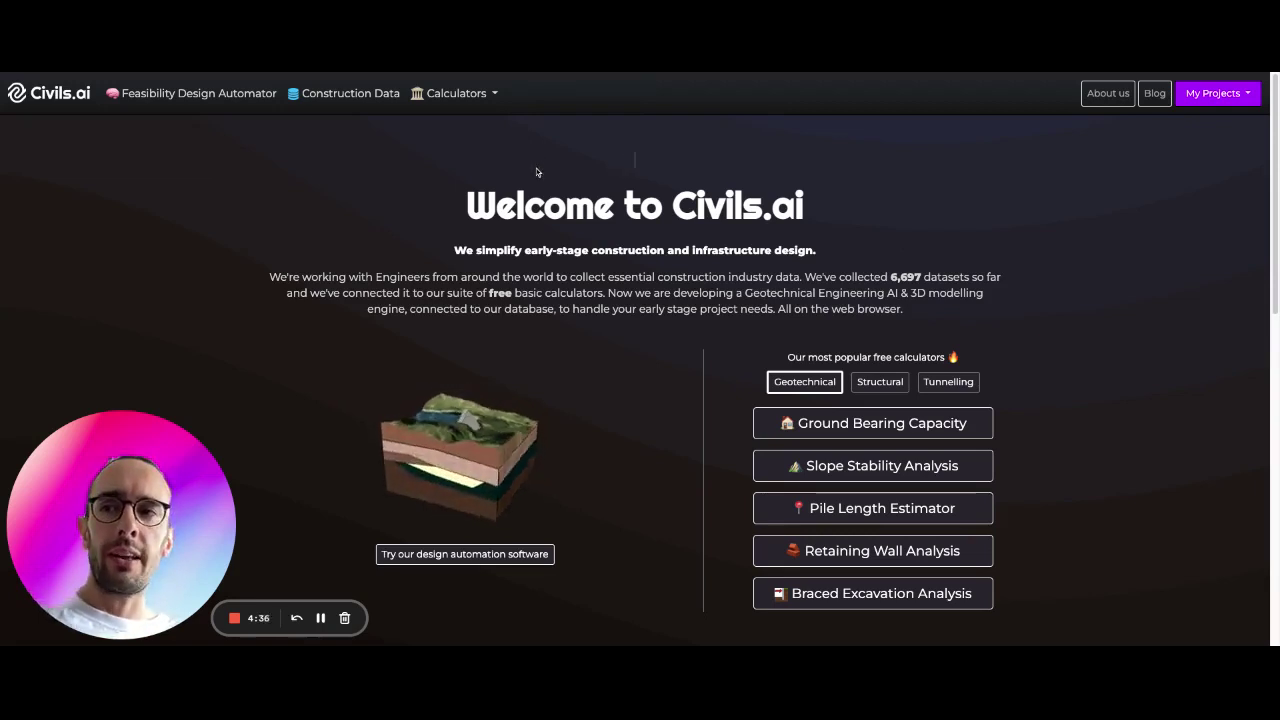
Open the Mined Tunnel Calculator from the Tunnelling section of the free Calculators list
click(470, 102)
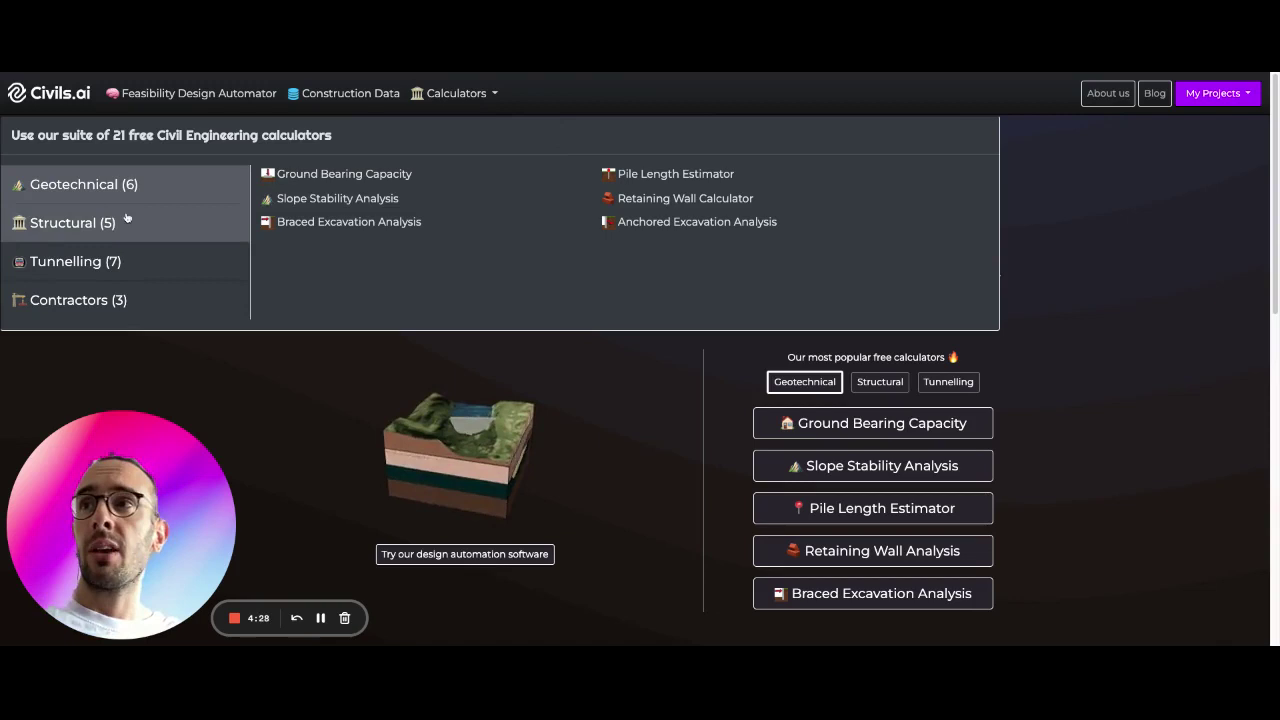
click(94, 227)
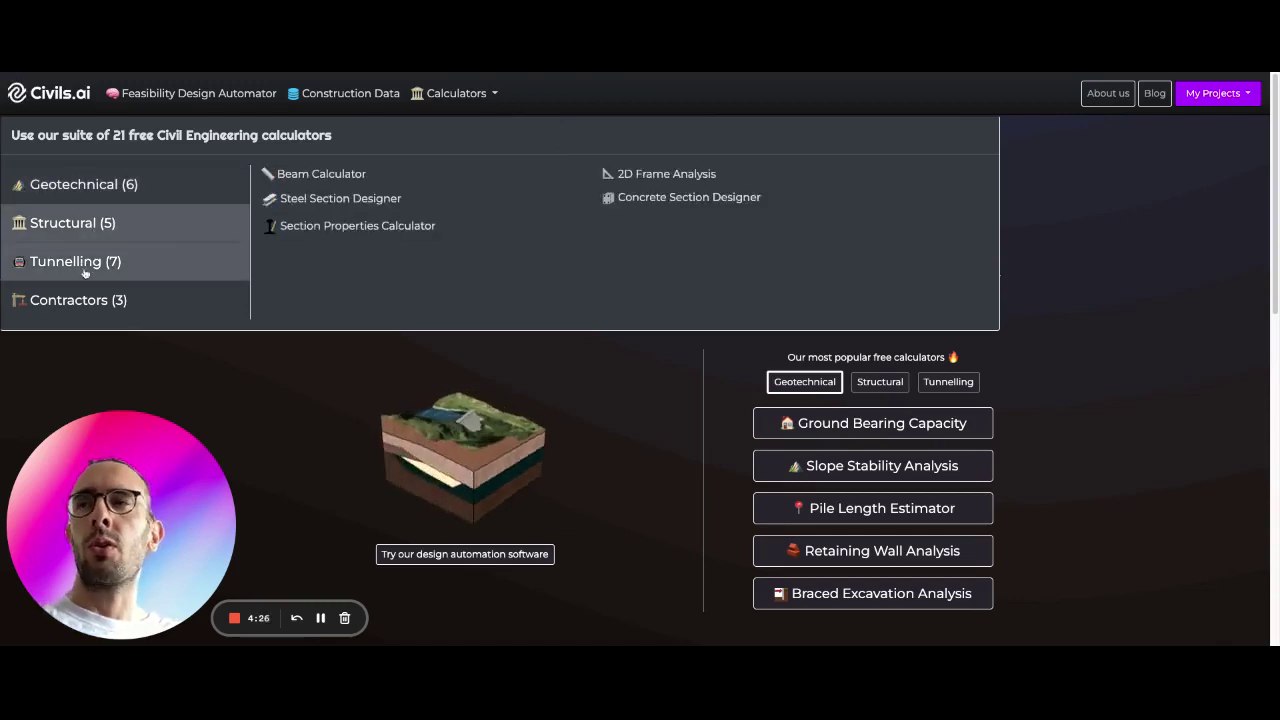
click(85, 268)
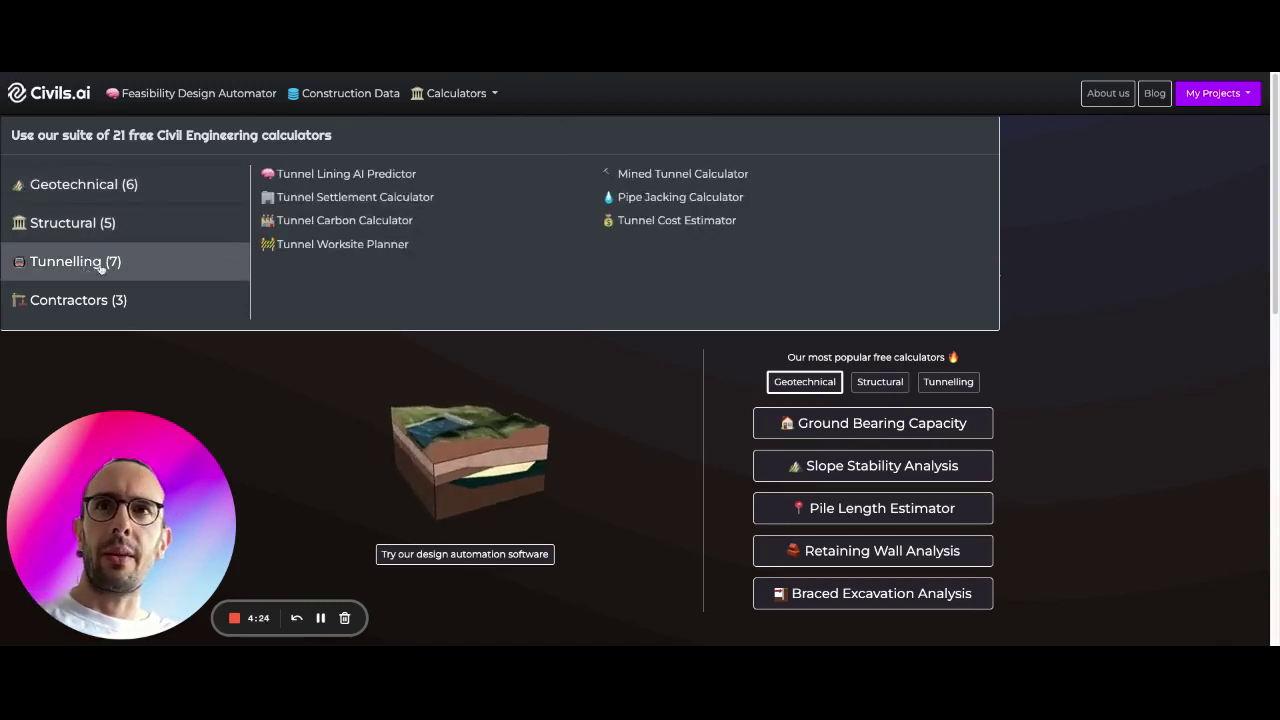
click(690, 176)
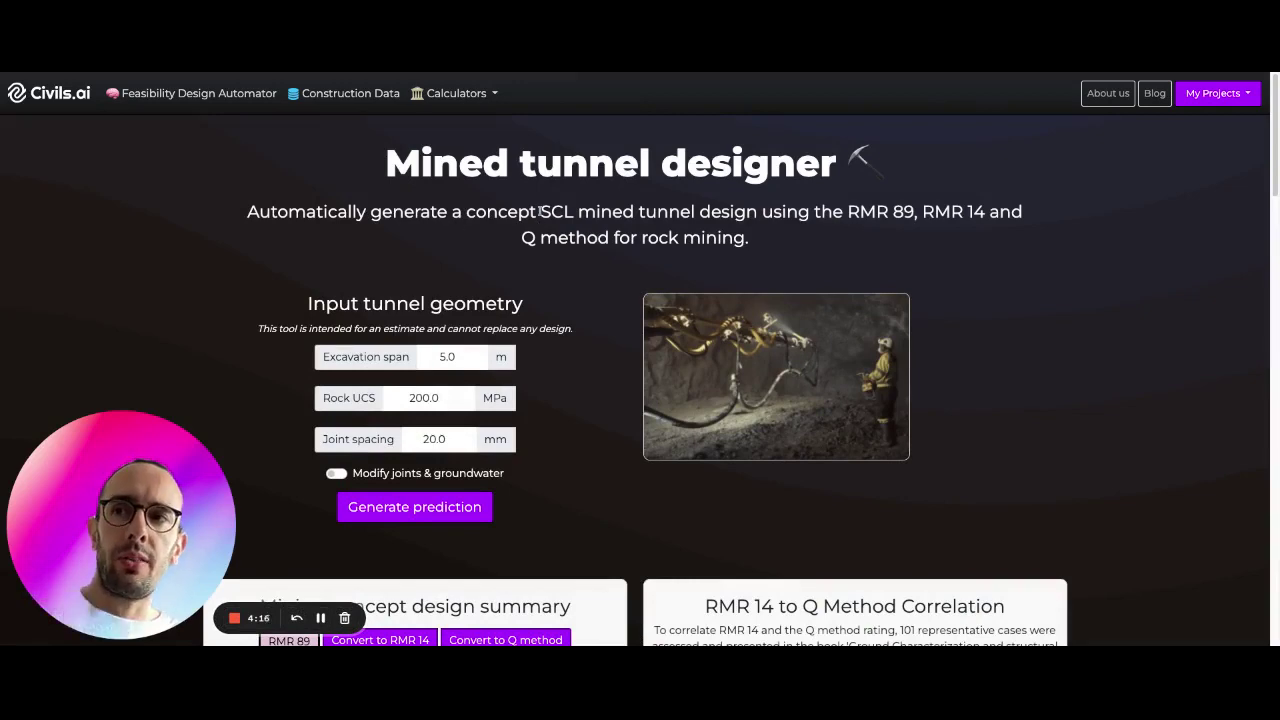
scroll(602, 312, down, 1)
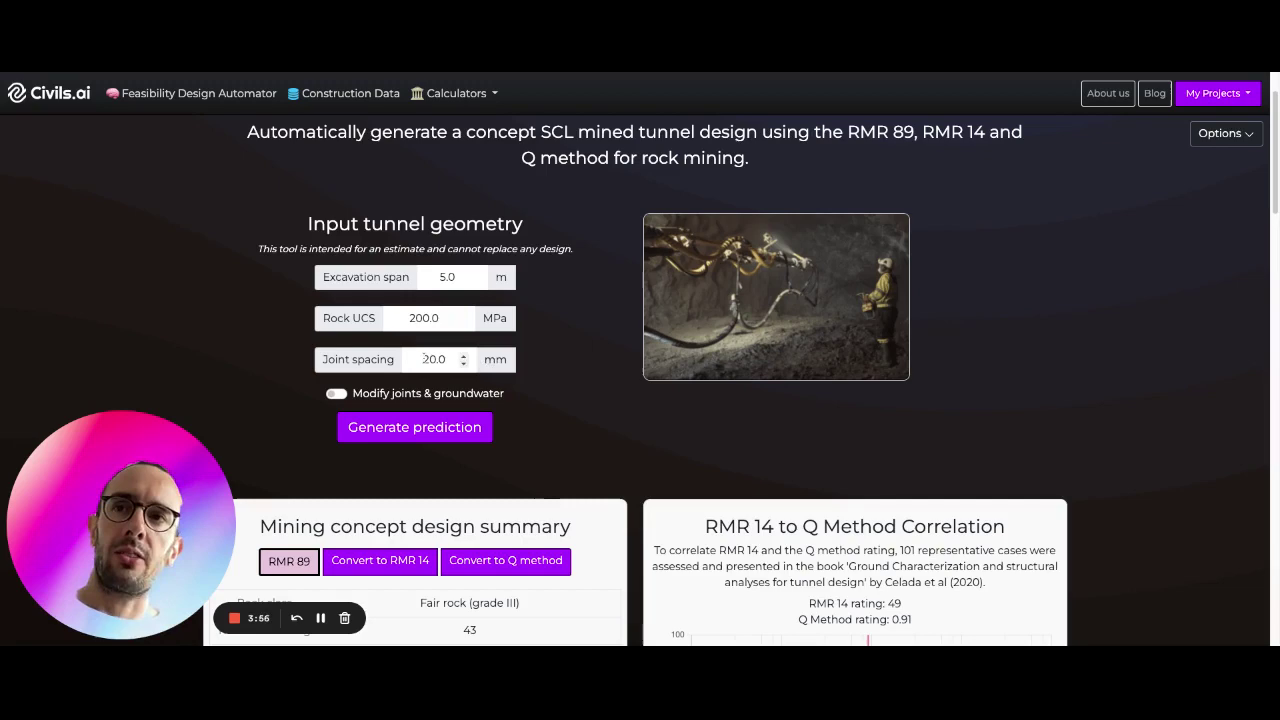
click(338, 395)
scroll(338, 395, down, 1)
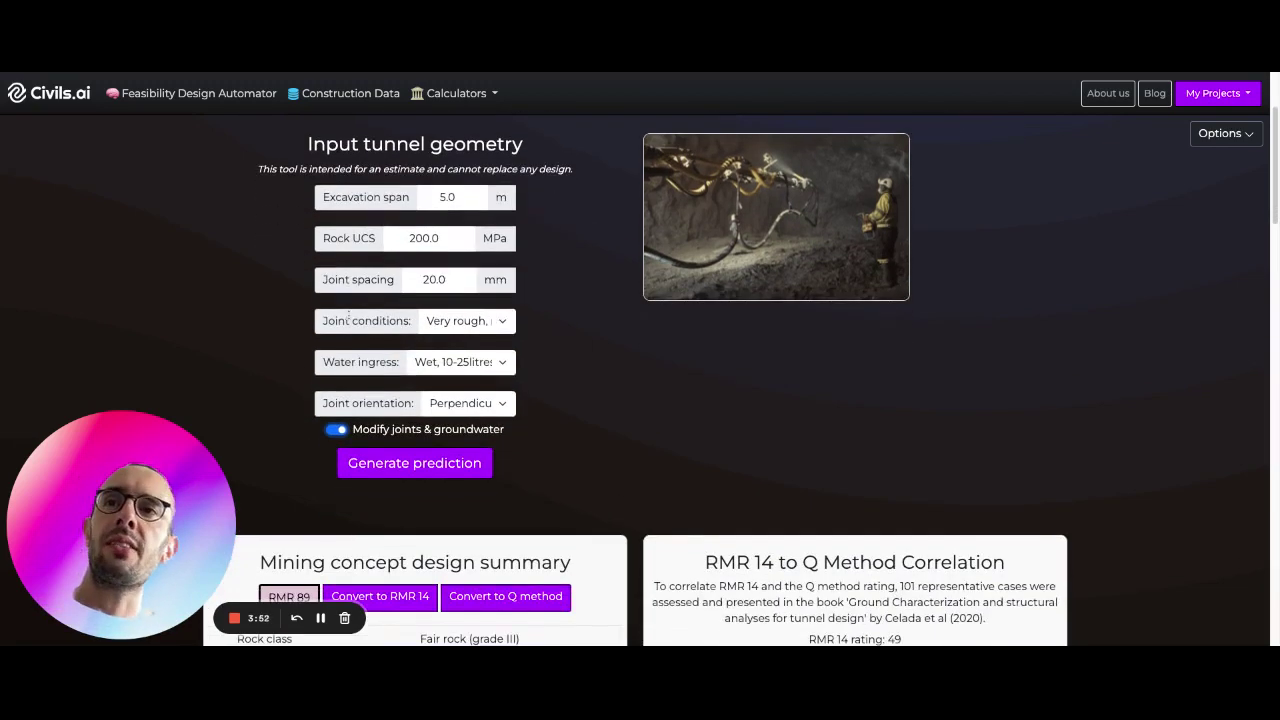
click(467, 323)
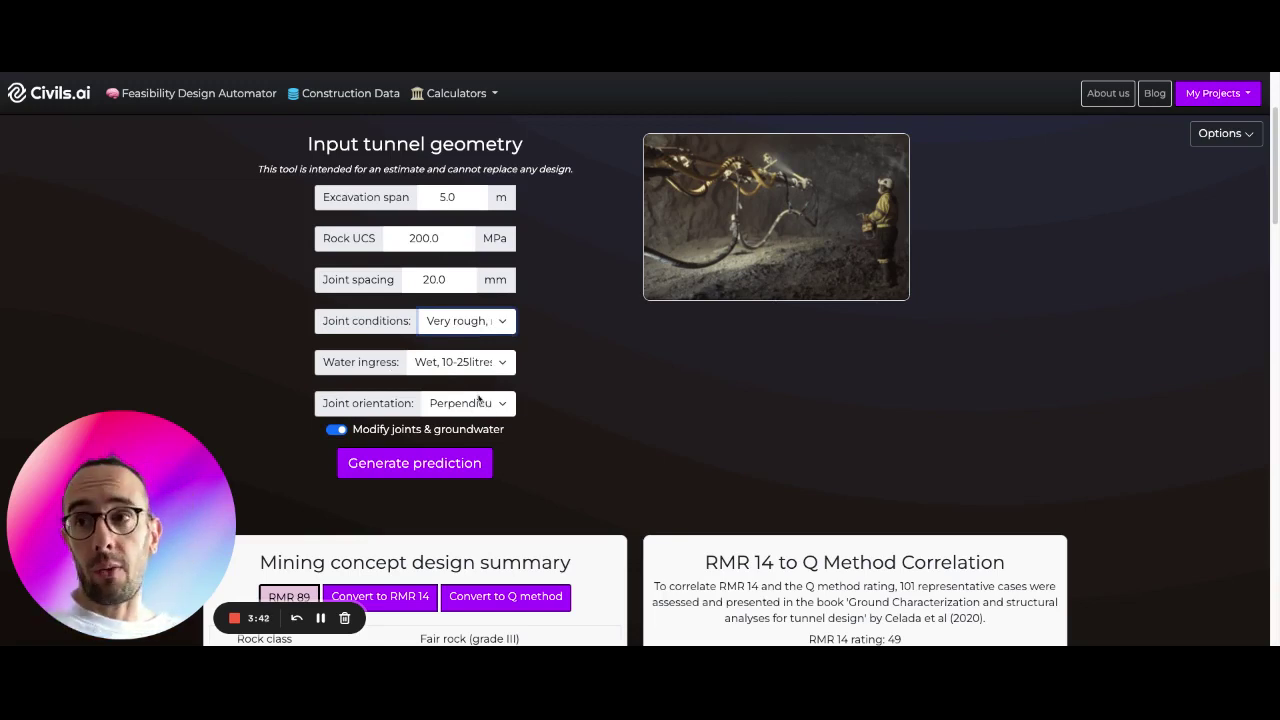
click(337, 429)
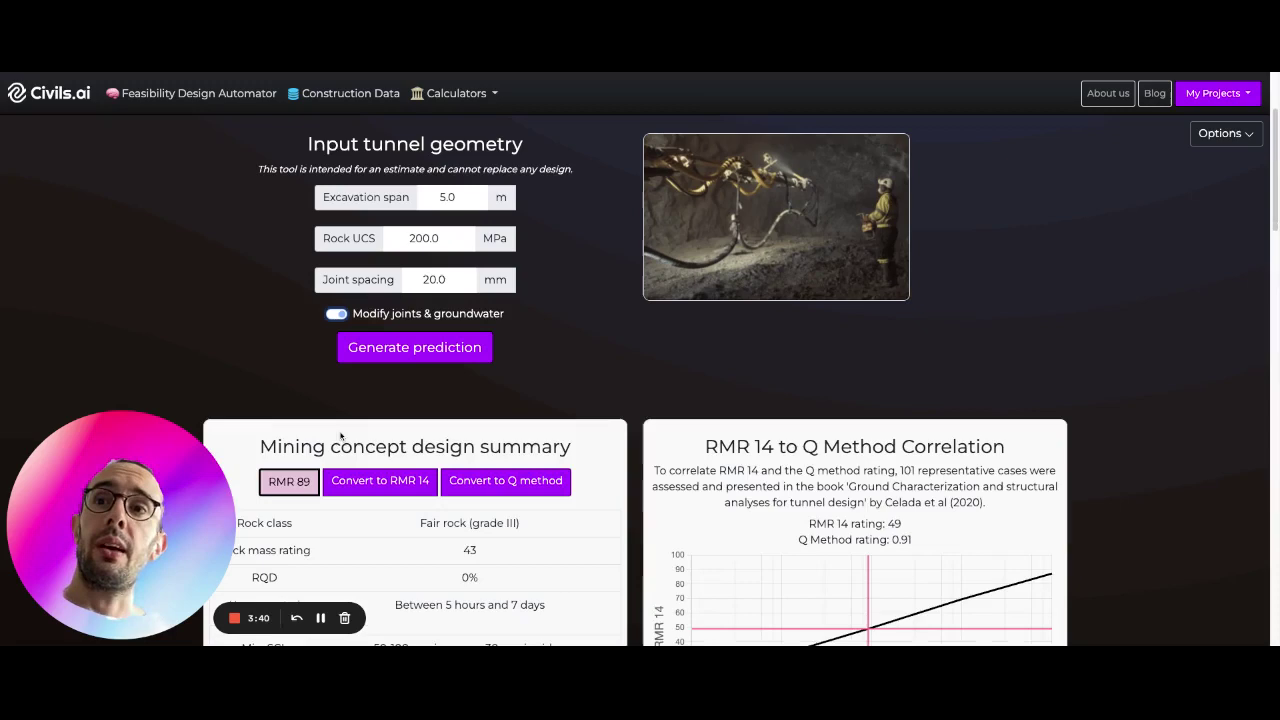
Scroll down to the RMR 89 mining concept design summary and Q method correlation chart
scroll(736, 256, down, 1)
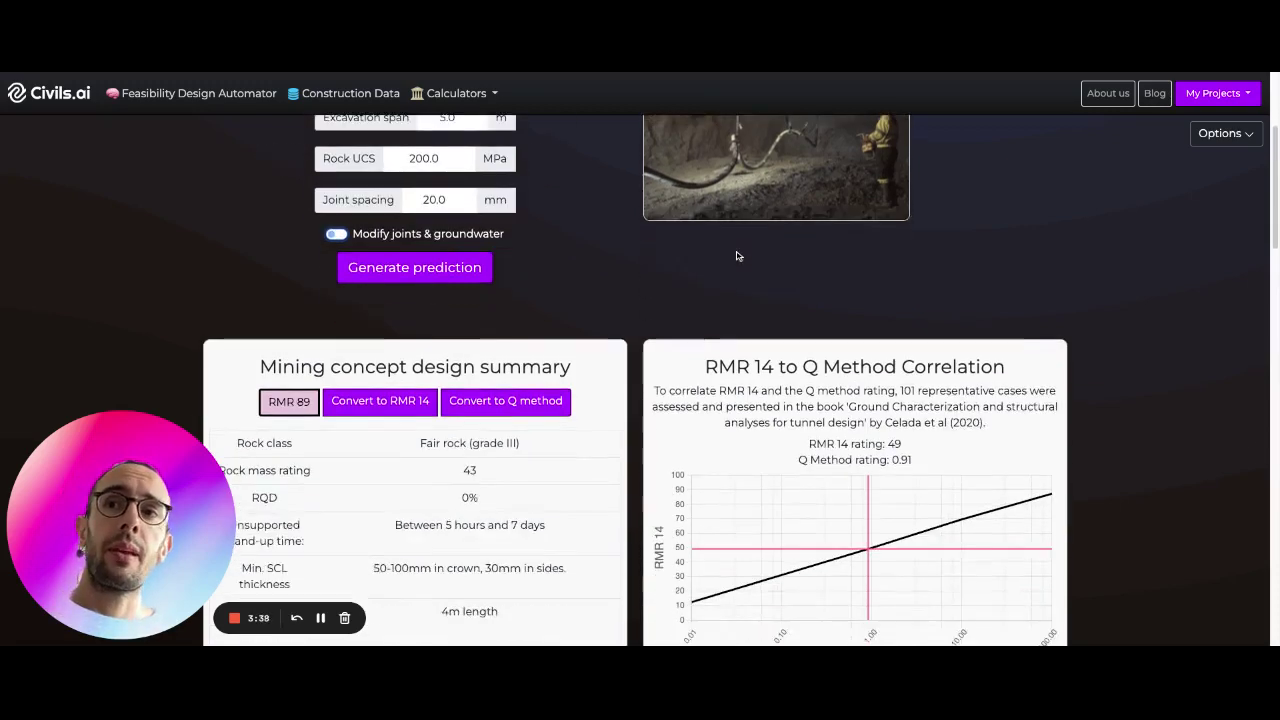
scroll(736, 252, down, 1)
scroll(190, 315, down, 1)
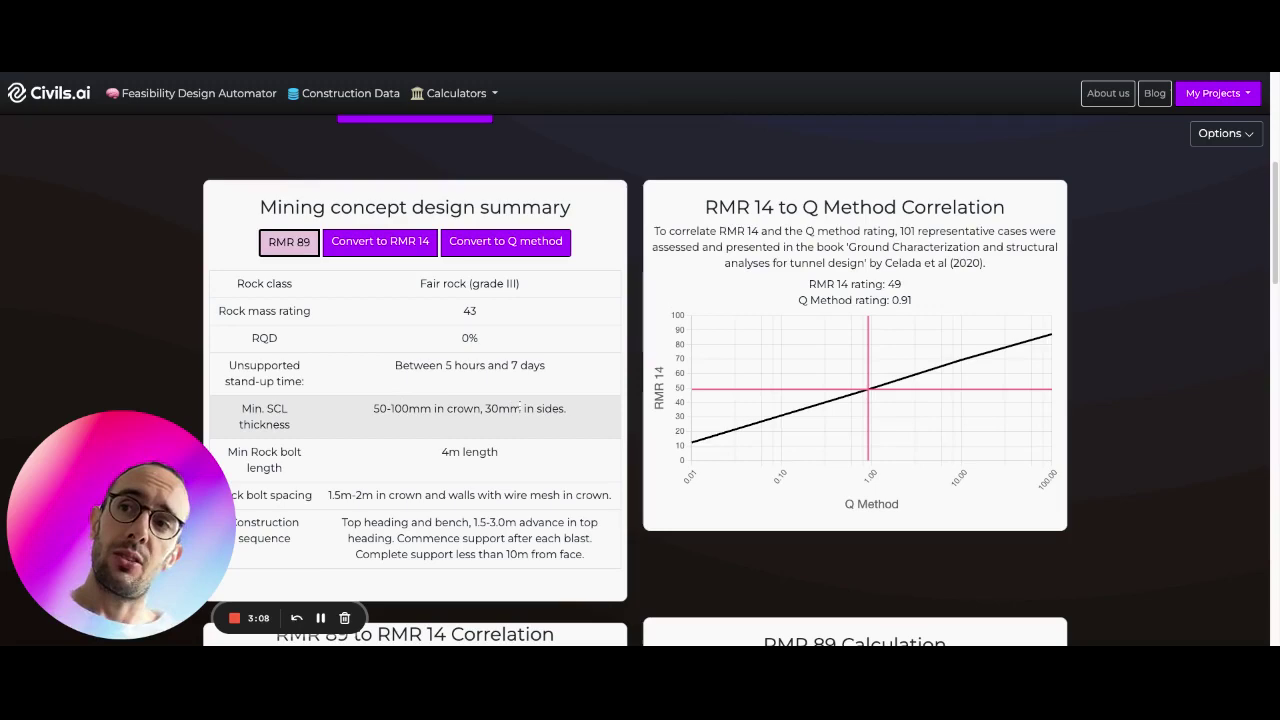
scroll(517, 407, down, 1)
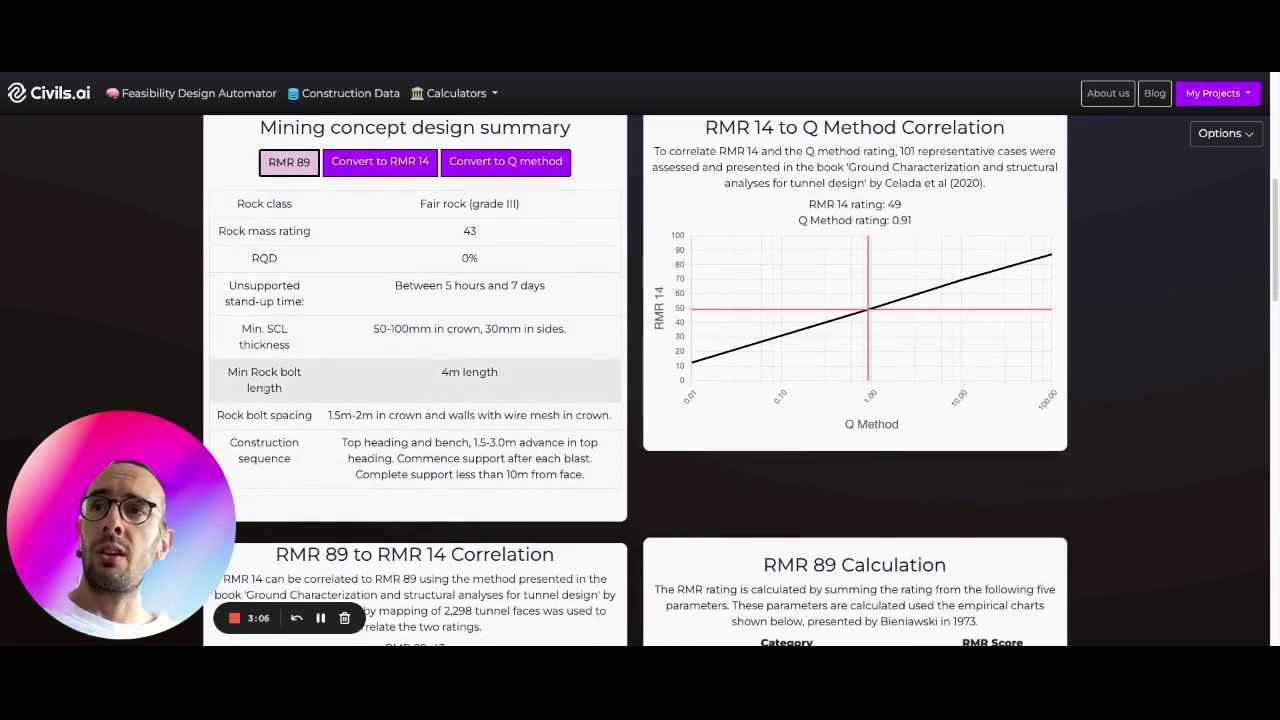
scroll(321, 381, down, 1)
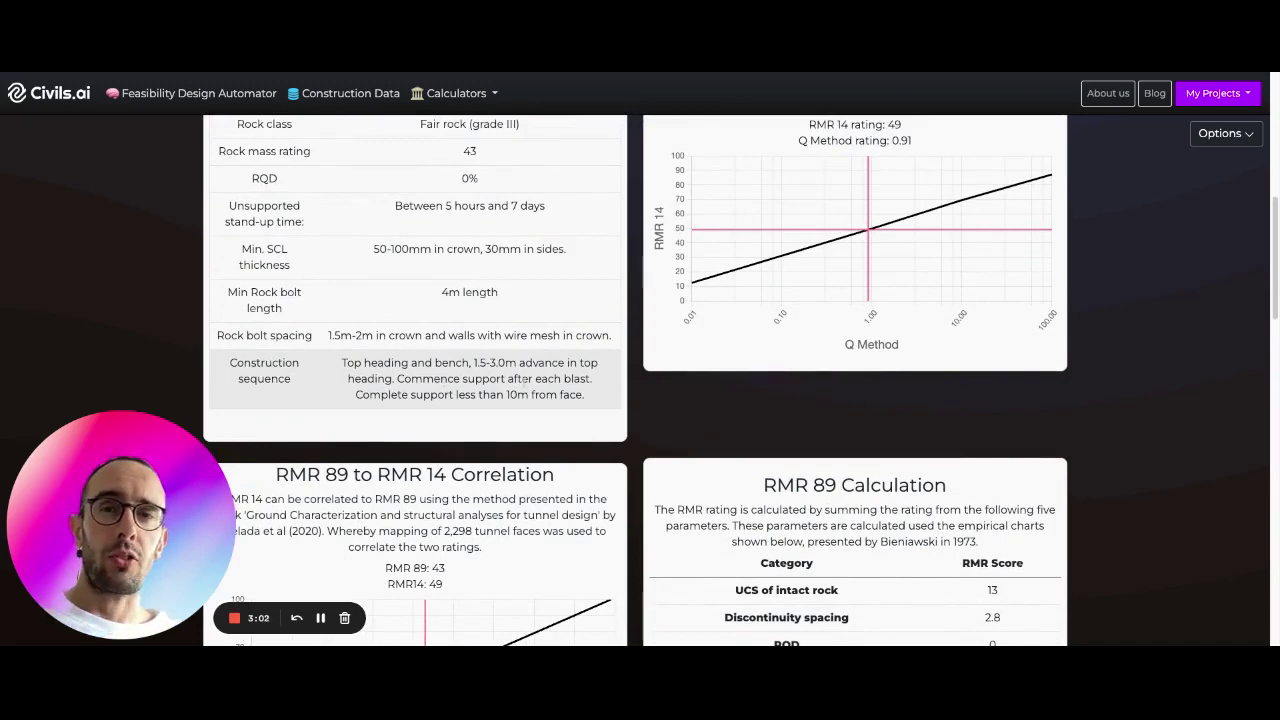
scroll(478, 411, down, 1)
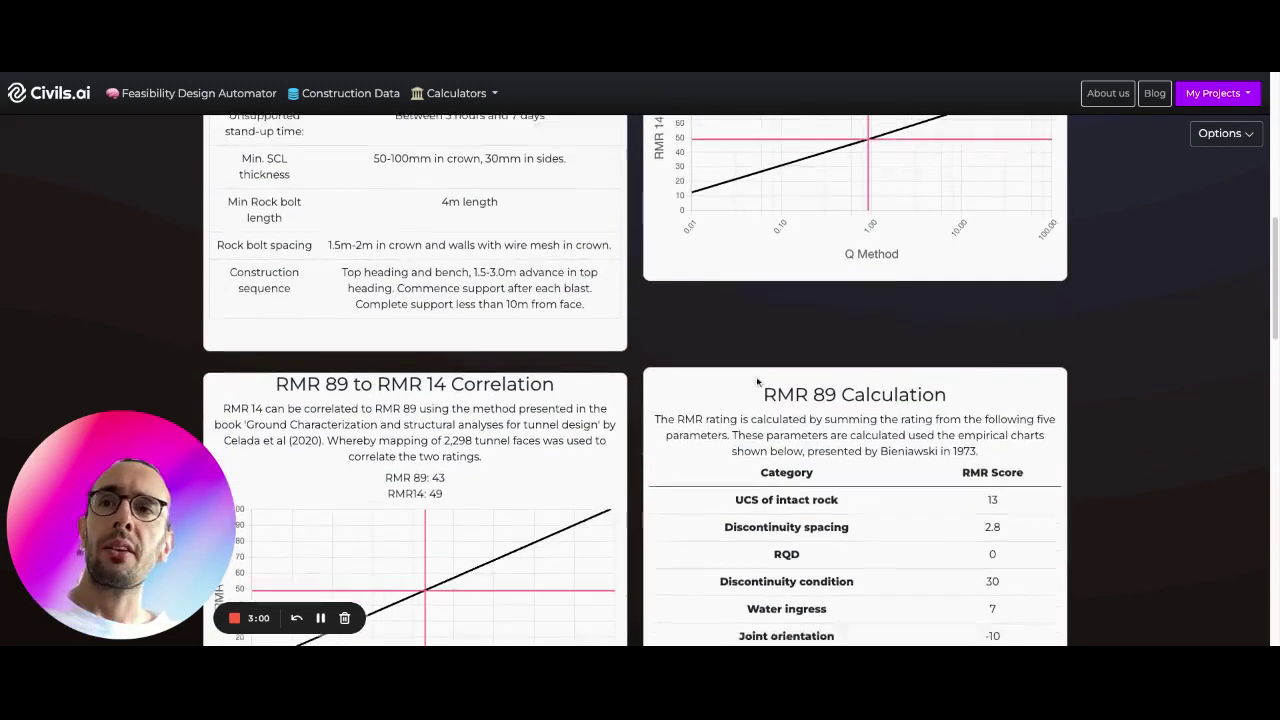
scroll(478, 411, down, 1)
scroll(731, 206, down, 1)
scroll(731, 206, down, 2)
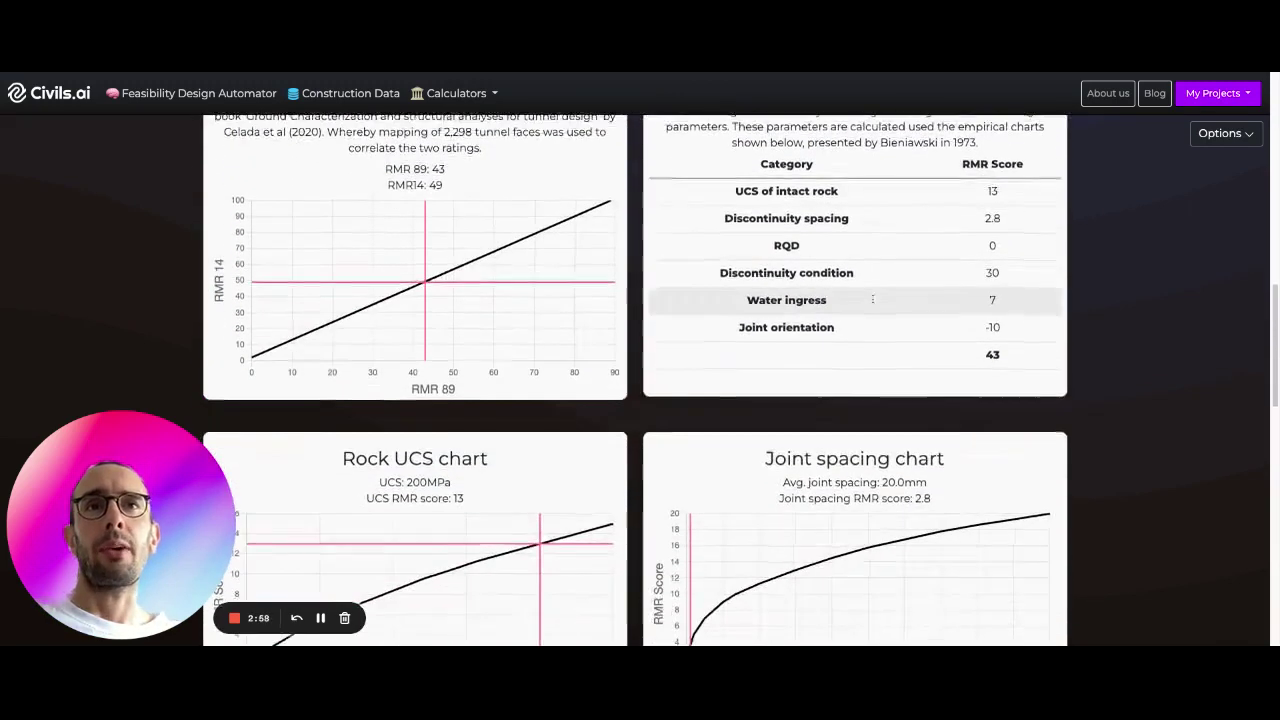
scroll(731, 206, up, 1)
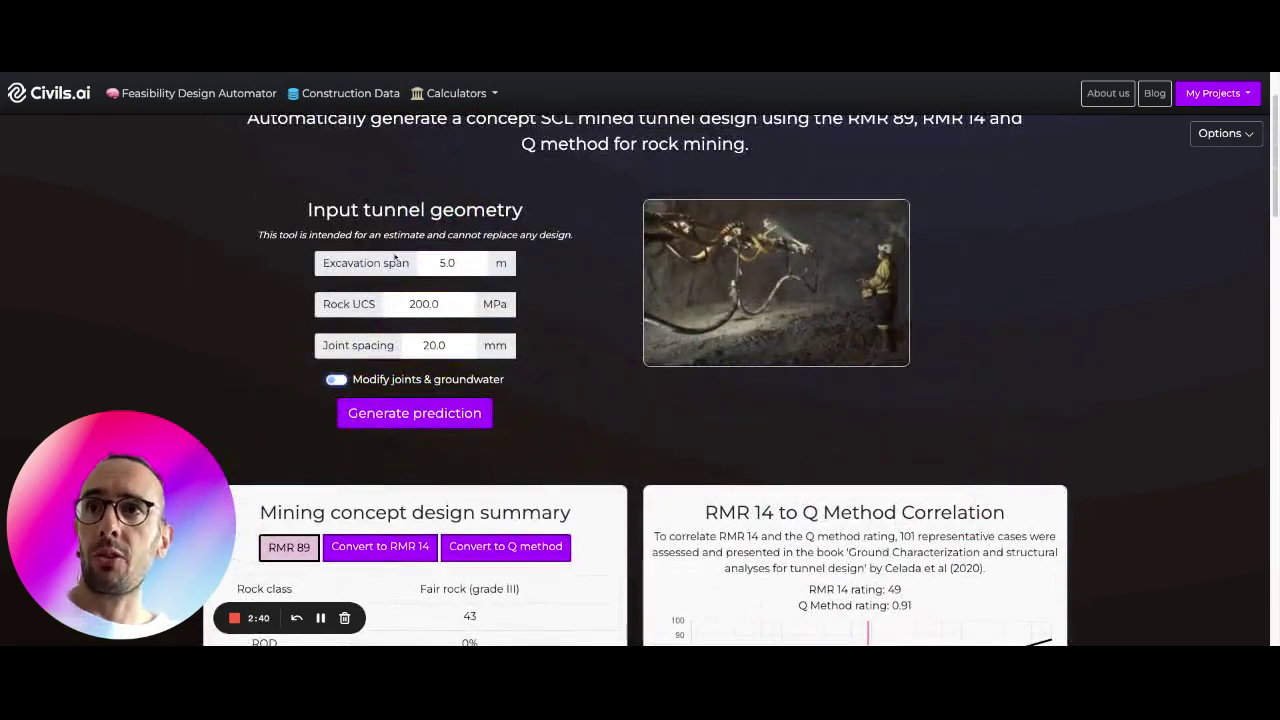
Scroll down to view the Rock UCS (RMR 13) and Joint spacing (2.8) charts
scroll(906, 374, down, 2)
scroll(945, 363, down, 10)
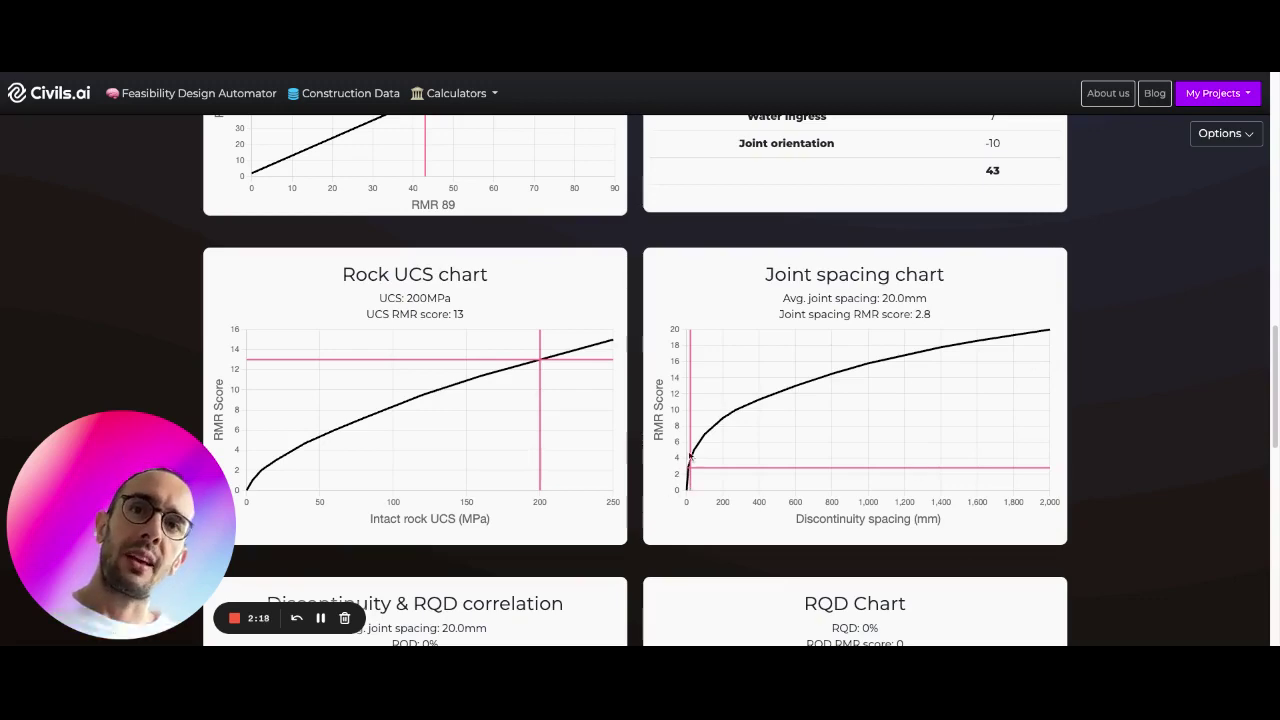
scroll(643, 516, down, 5)
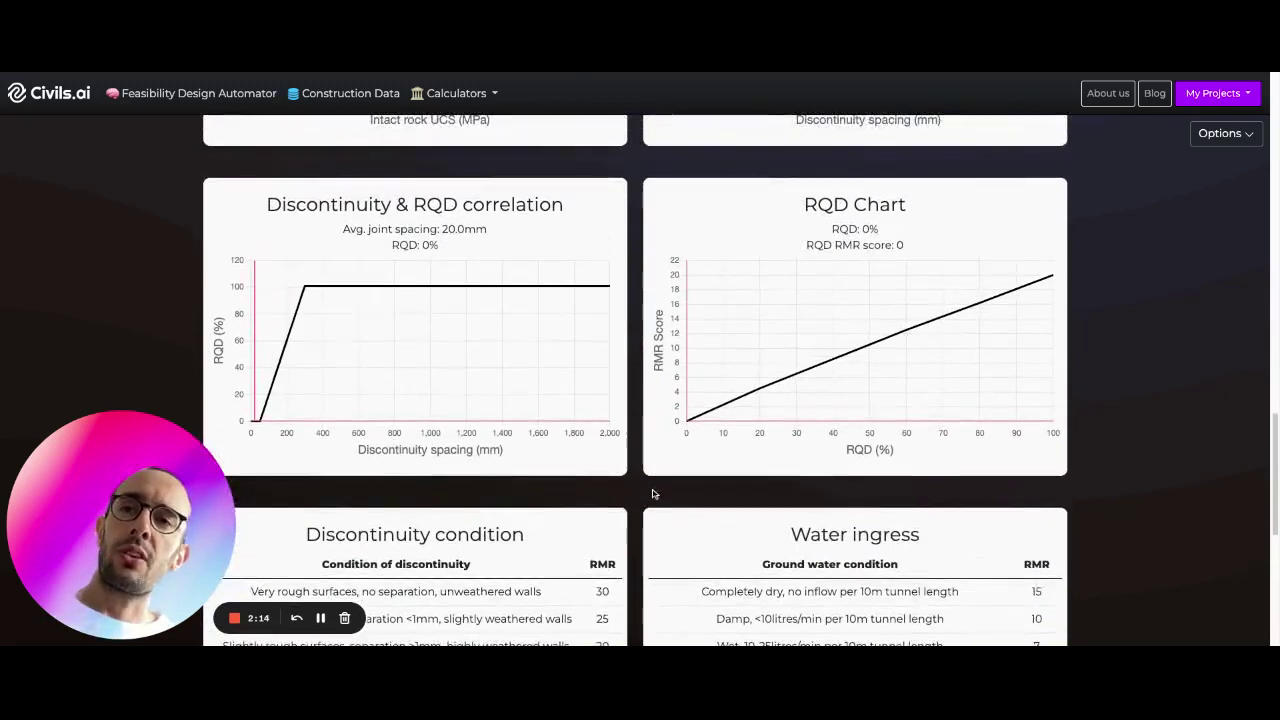
scroll(651, 491, down, 3)
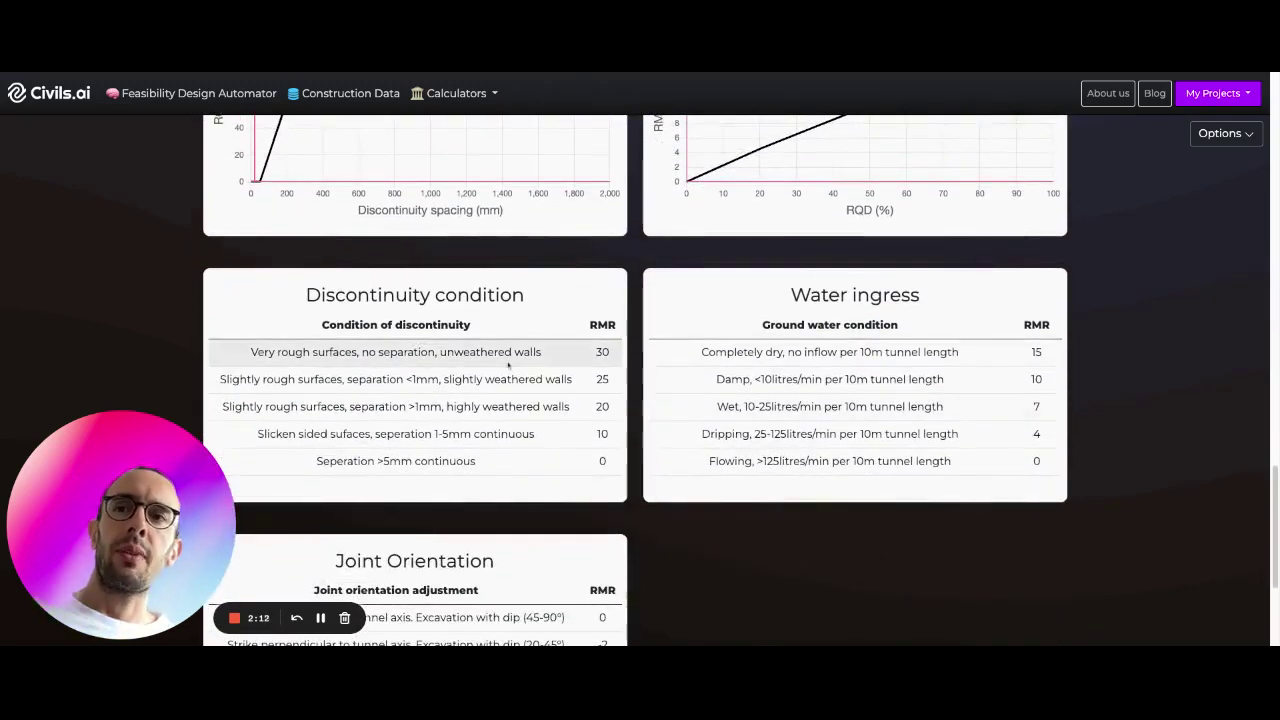
scroll(481, 420, down, 2)
scroll(550, 423, down, 1)
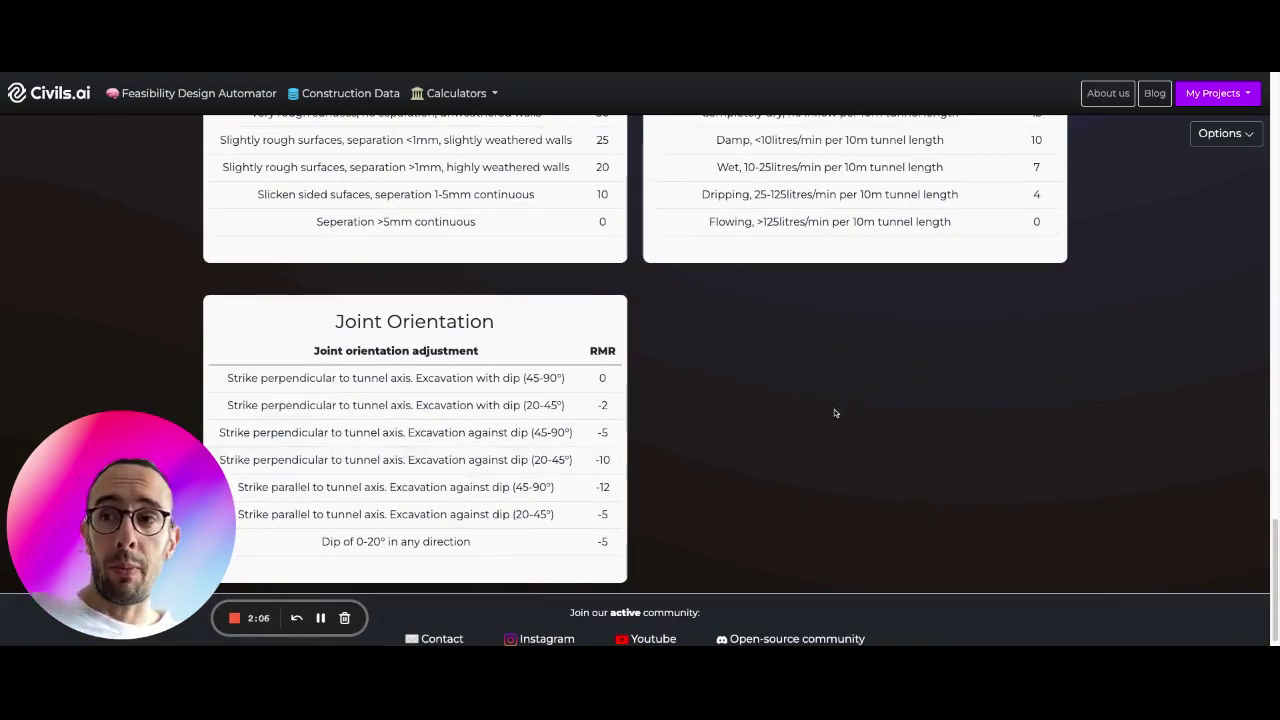
scroll(834, 414, up, 15)
scroll(672, 509, up, 5)
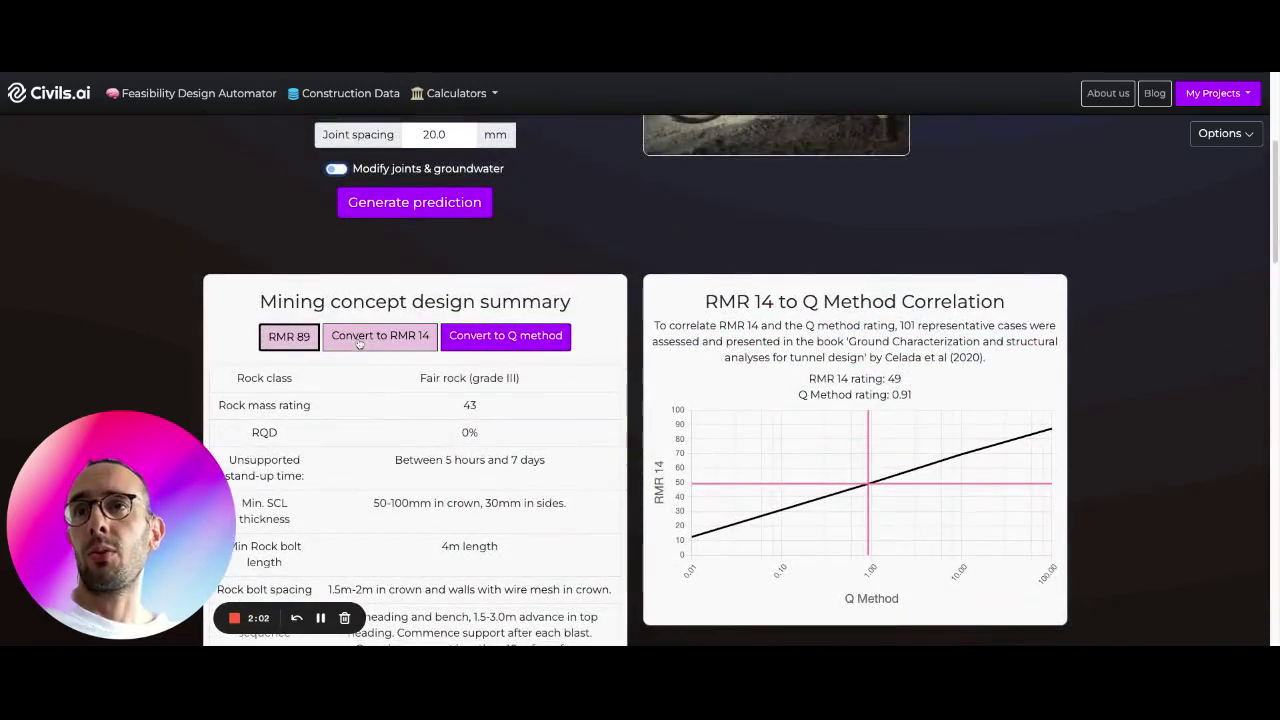
Convert the design summary to RMR 14 and view the resulting Q-based support recommendations
click(380, 343)
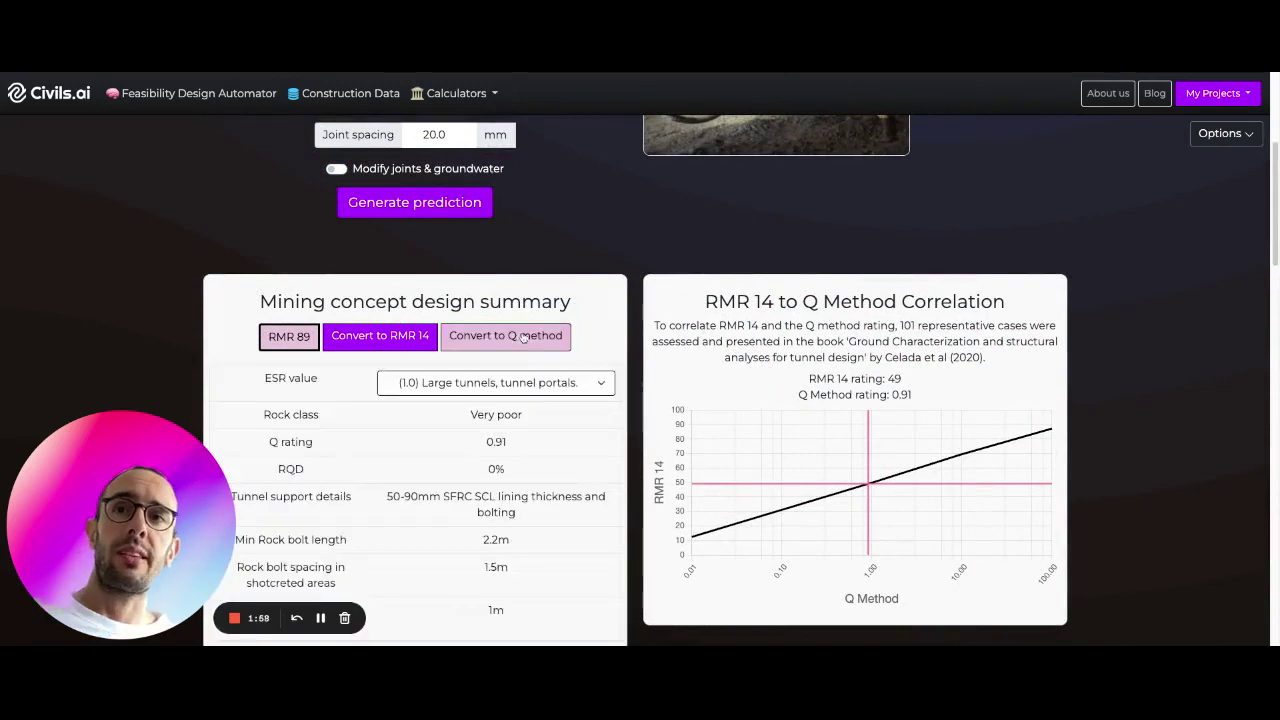
scroll(645, 325, down, 1)
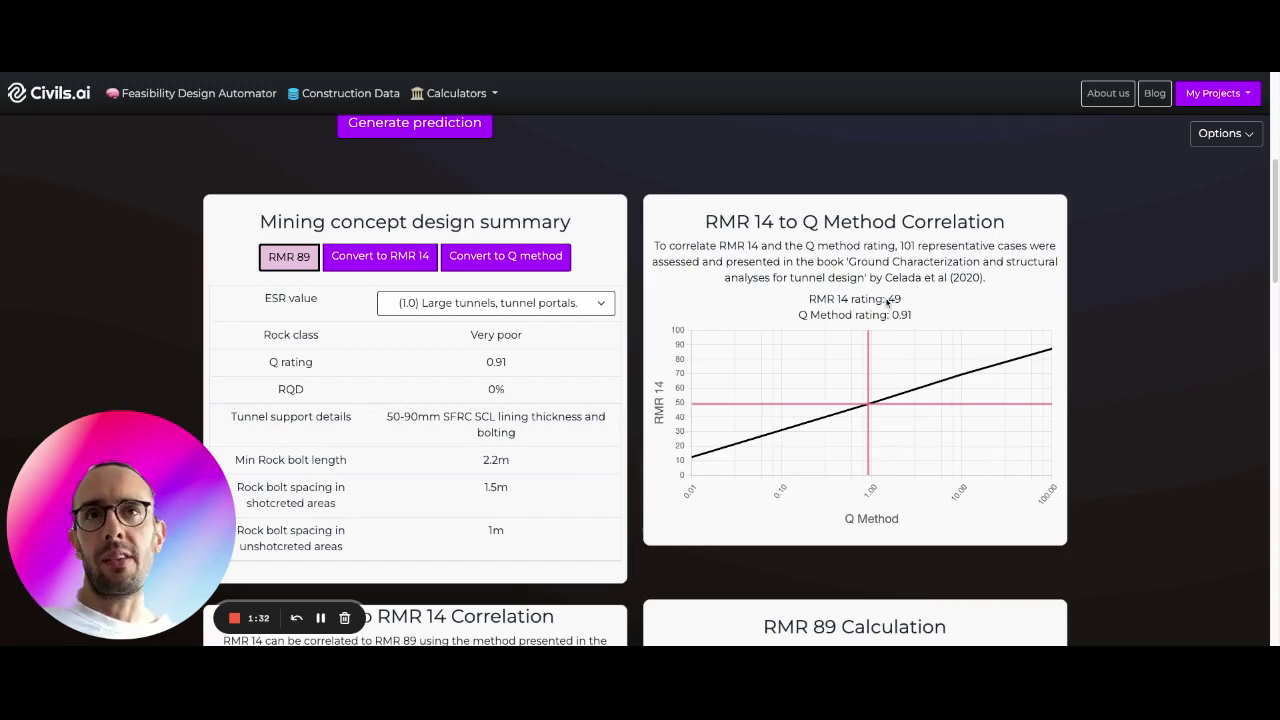
scroll(821, 273, down, 4)
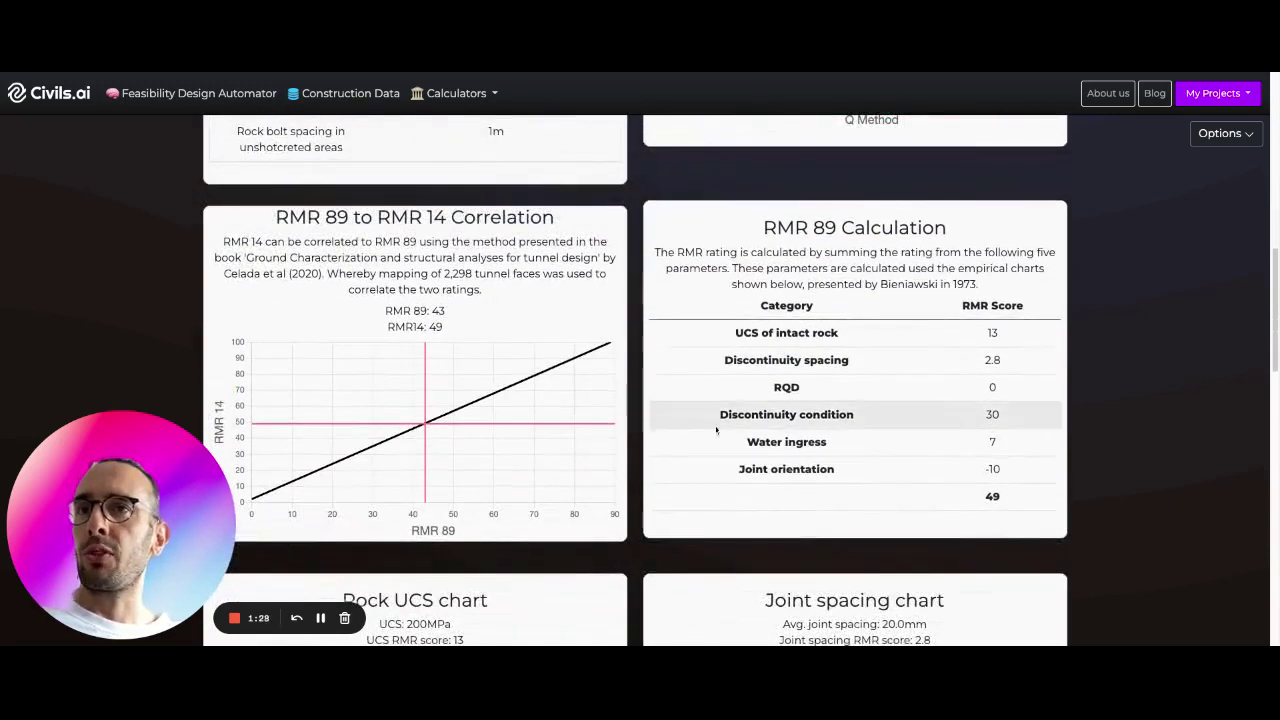
scroll(720, 417, up, 4)
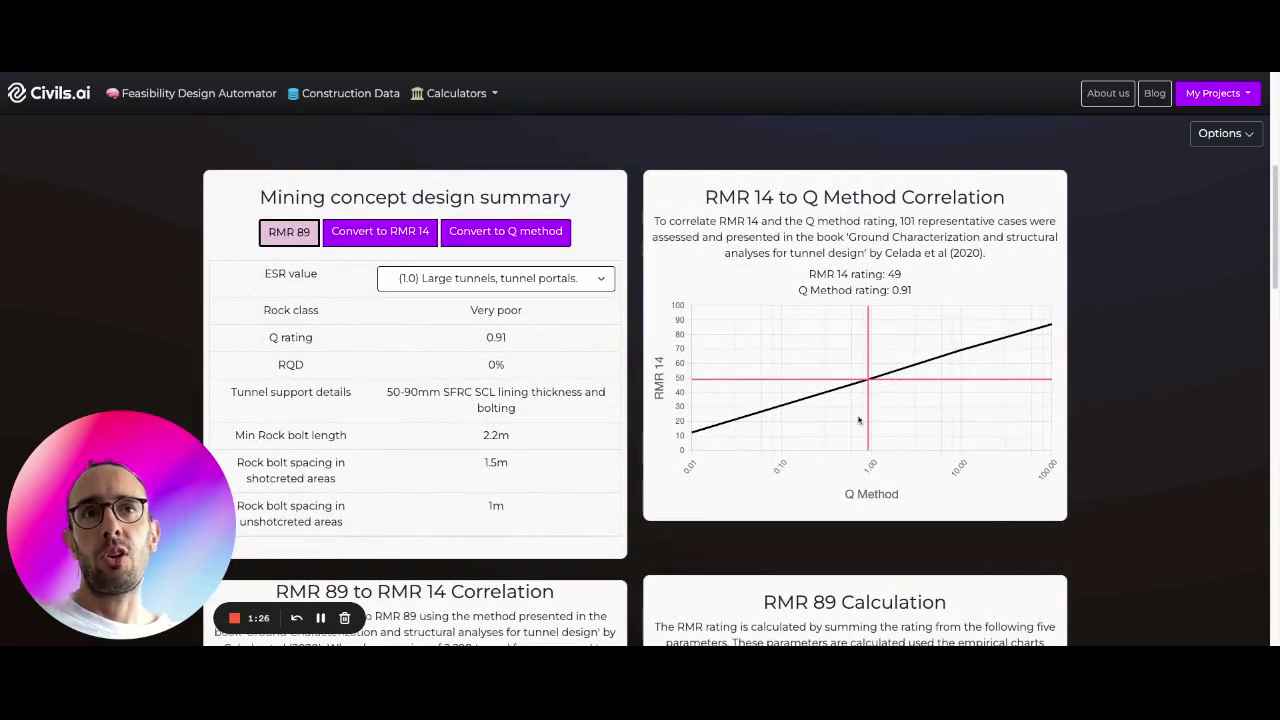